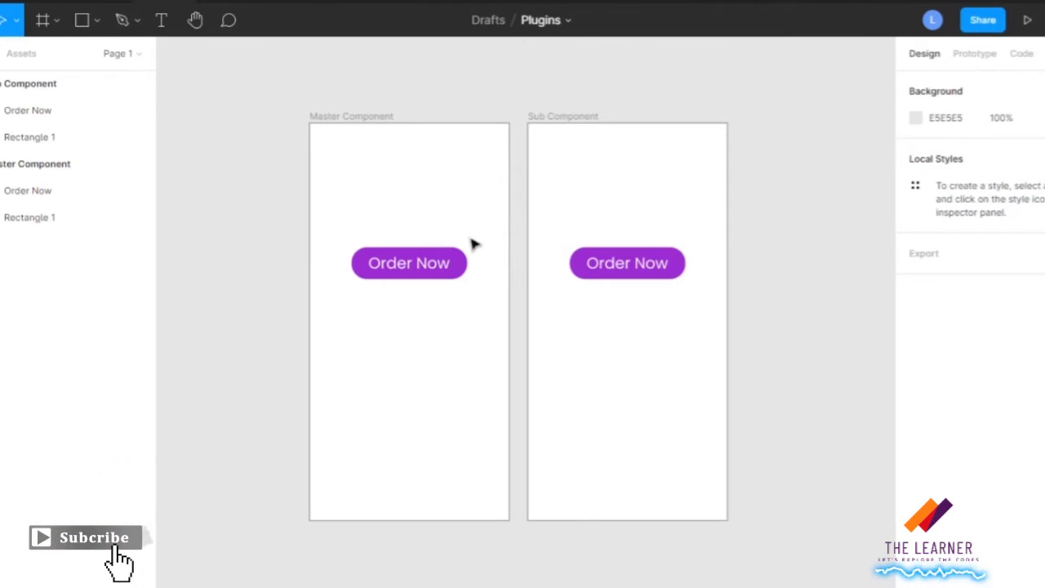
{"action": "left_click", "coordinate": [385, 119]}
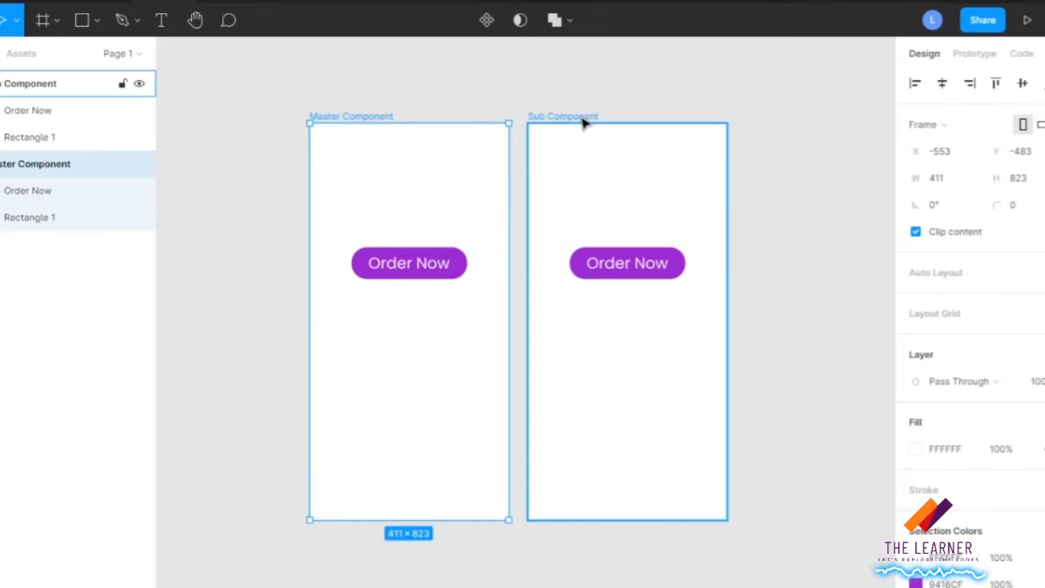
{"action": "left_click", "coordinate": [480, 84]}
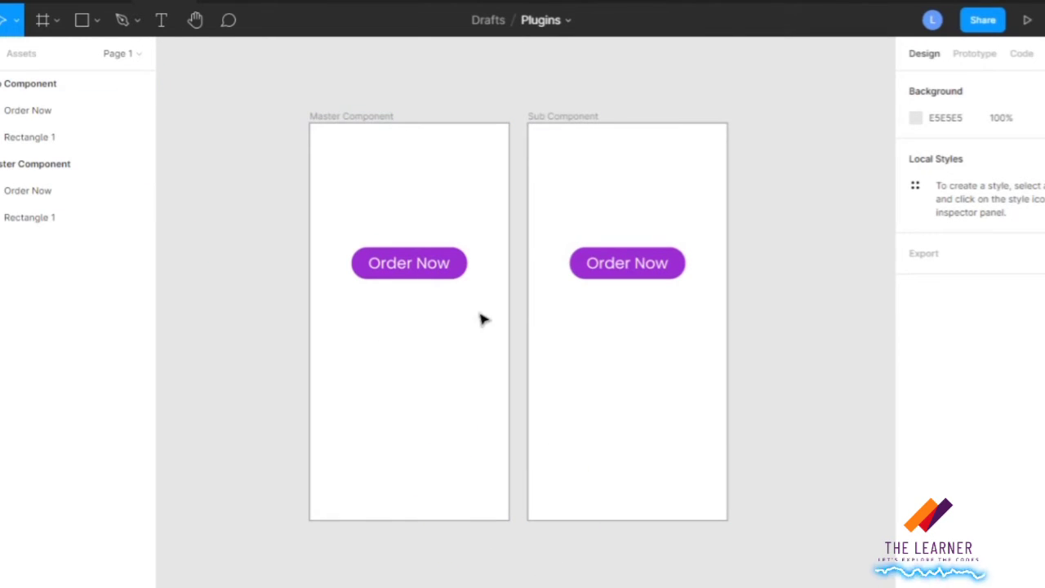
{"action": "left_click", "coordinate": [467, 266]}
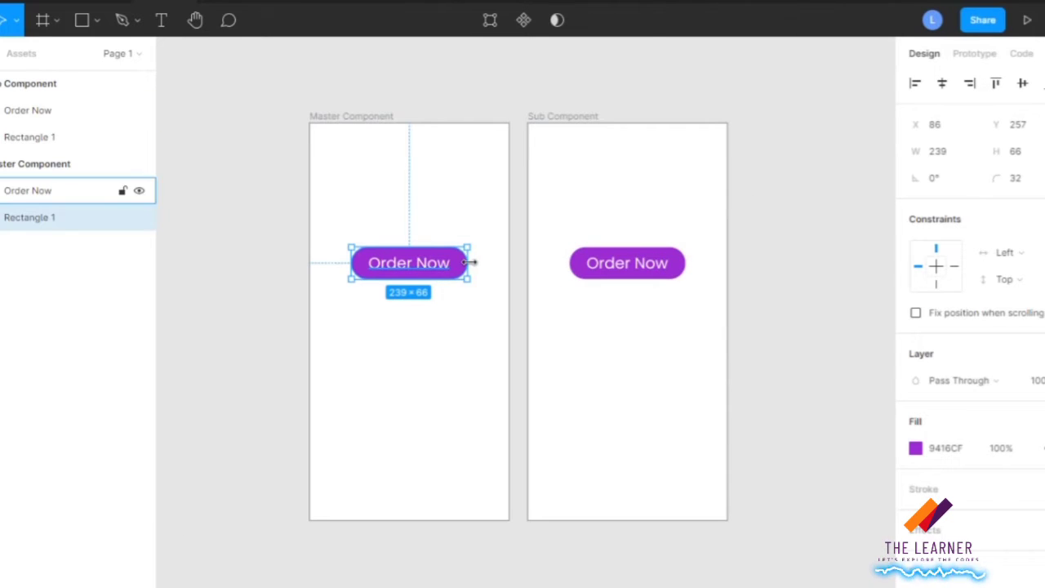
{"action": "left_click_drag", "start_coordinate": [477, 262], "coordinate": [492, 262]}
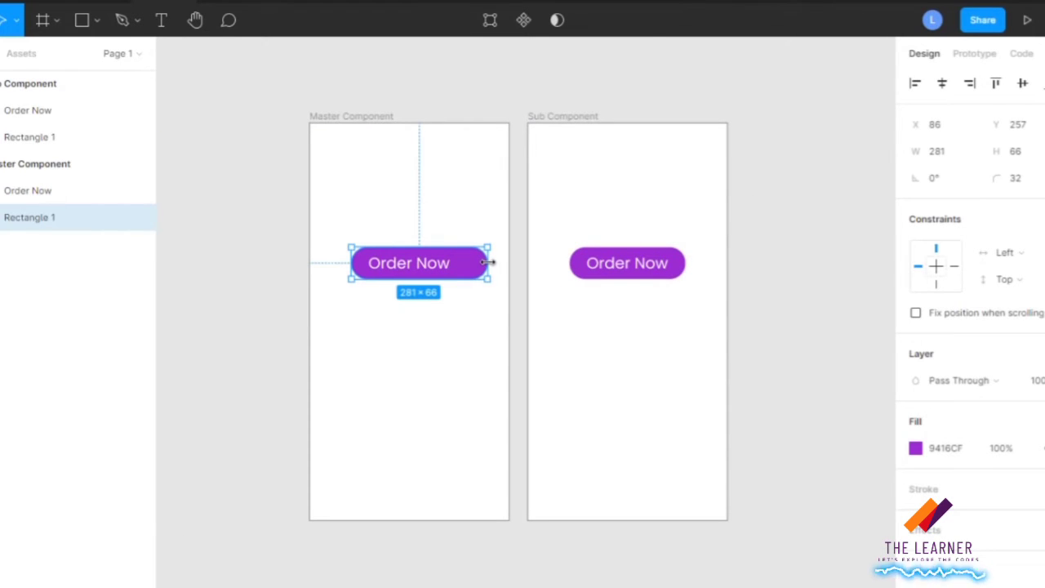
{"action": "left_click", "coordinate": [684, 275]}
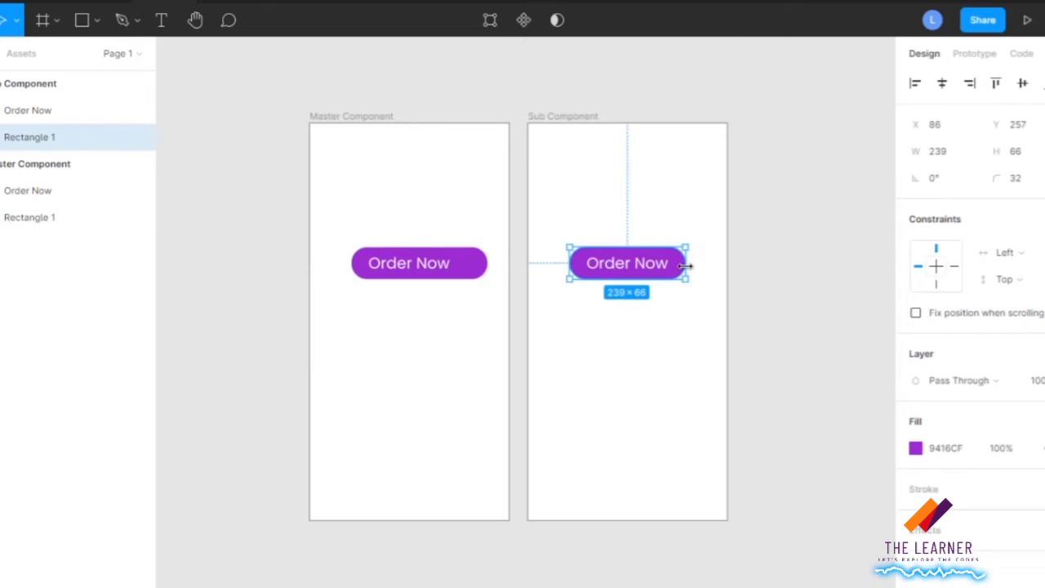
{"action": "left_click_drag", "start_coordinate": [684, 265], "coordinate": [698, 265]}
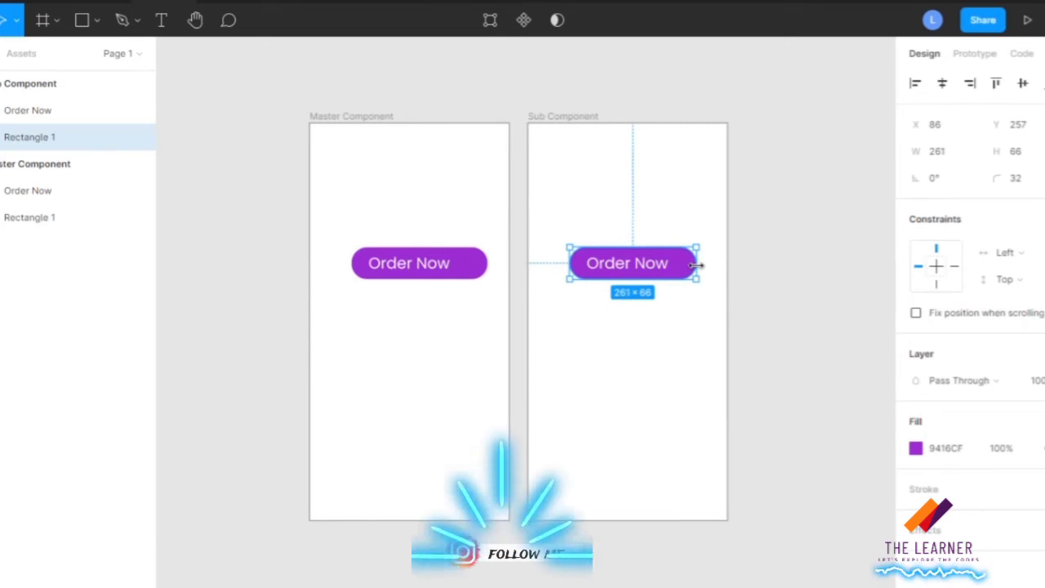
{"action": "key", "text": "ctrl+z"}
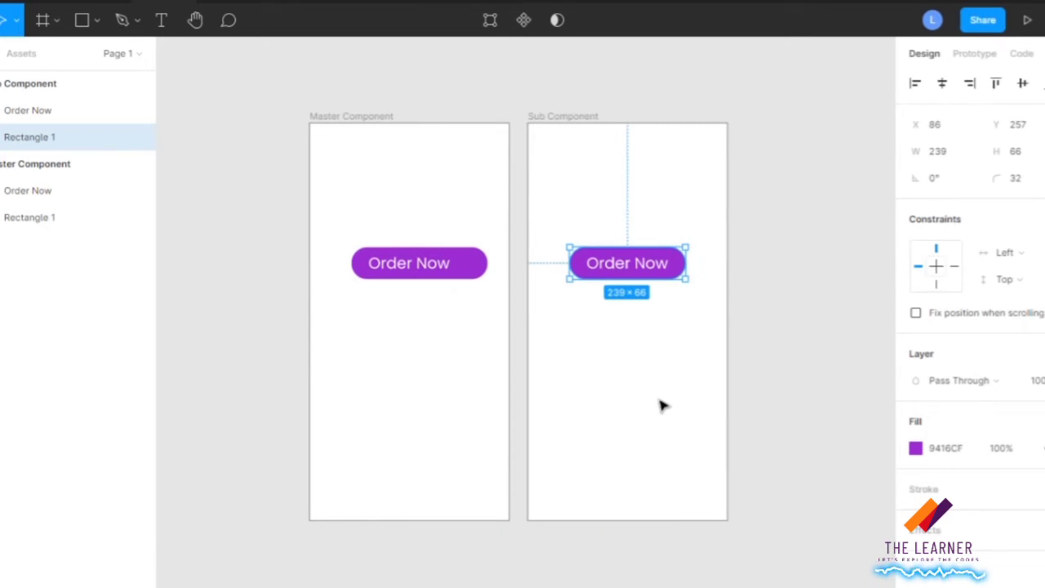
{"action": "key", "text": "ctrl+z"}
{"action": "key", "text": "ctrl+z"}
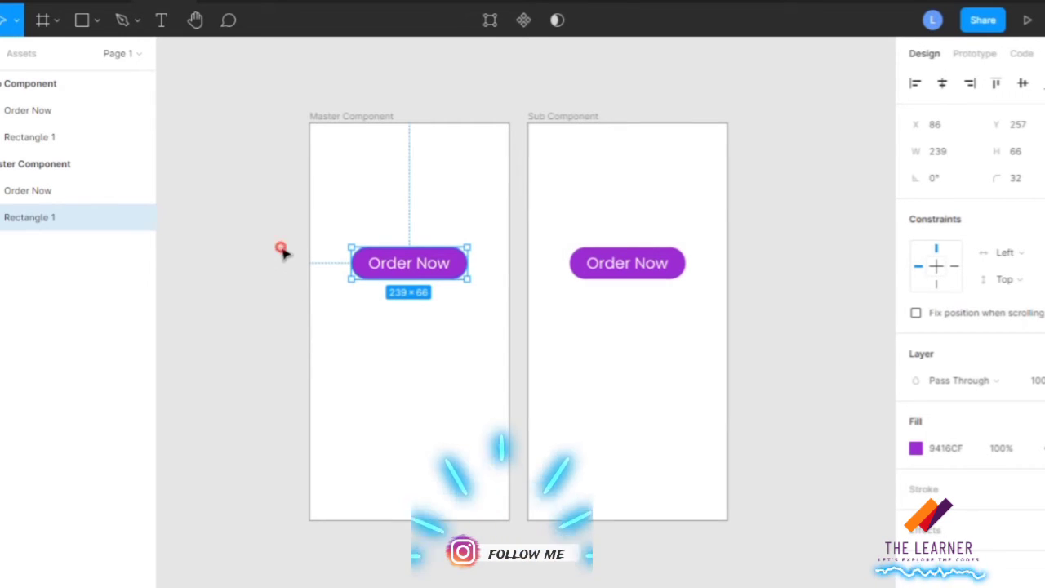
Create a component from the Order Now text and its purple rectangle in the Master Component frame.
{"action": "left_click", "coordinate": [408, 333]}
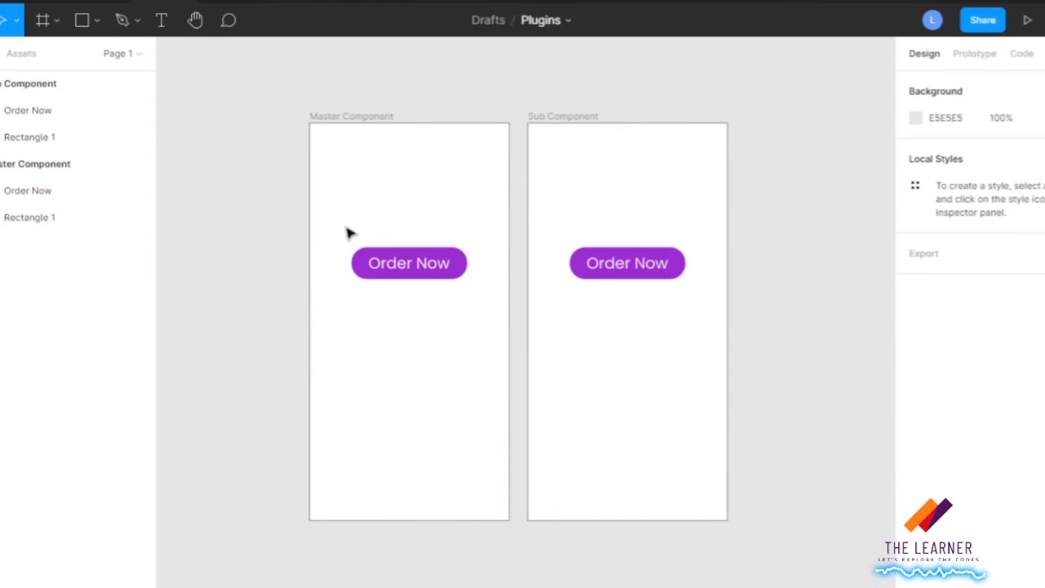
{"action": "left_click_drag", "start_coordinate": [346, 228], "coordinate": [474, 309]}
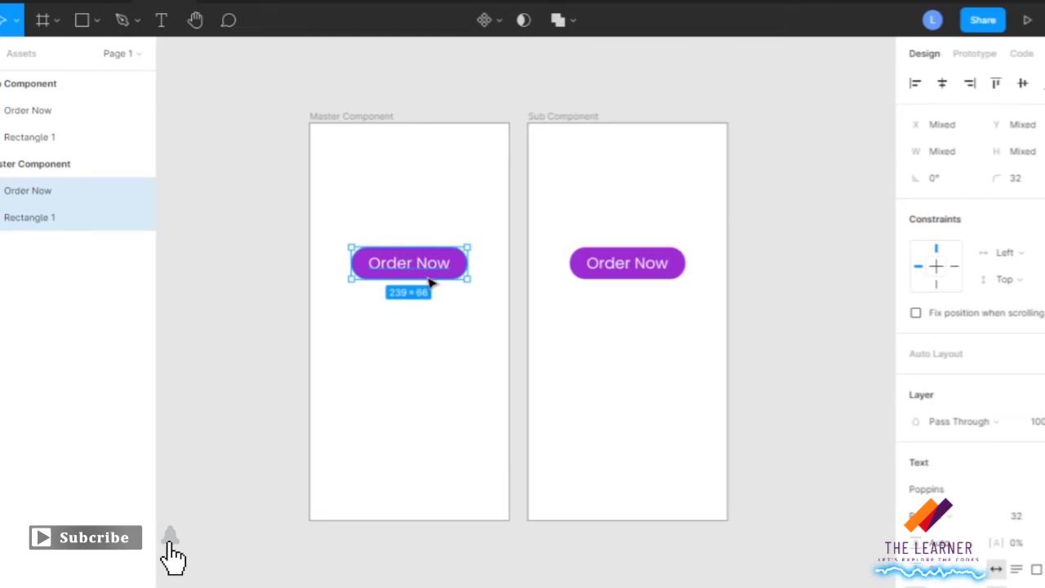
{"action": "left_click", "coordinate": [486, 20]}
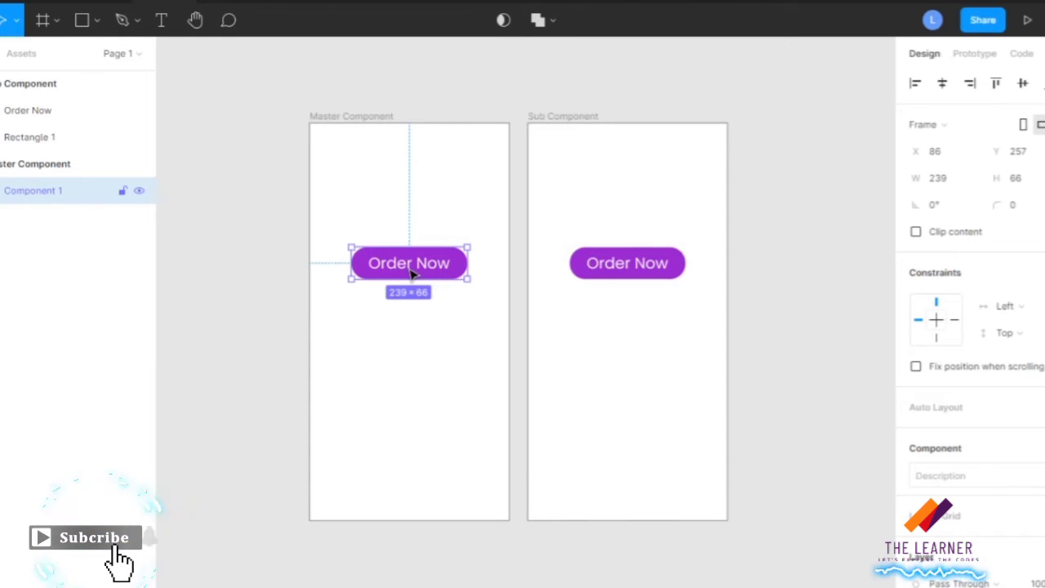
Delete the Order Now text and its rectangle from the Sub Component frame.
{"action": "left_click", "coordinate": [572, 226]}
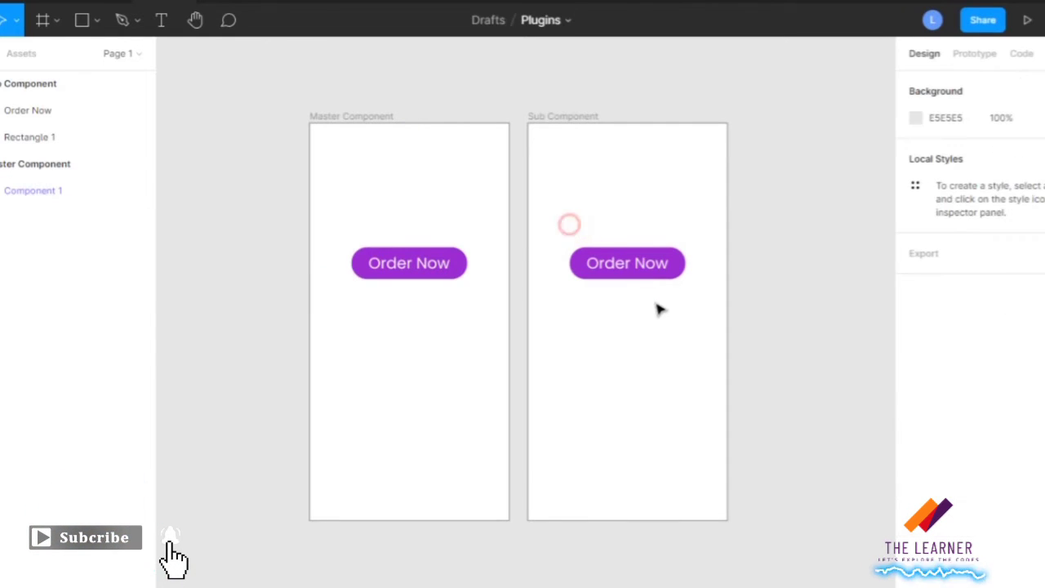
{"action": "left_click_drag", "start_coordinate": [547, 238], "coordinate": [661, 311]}
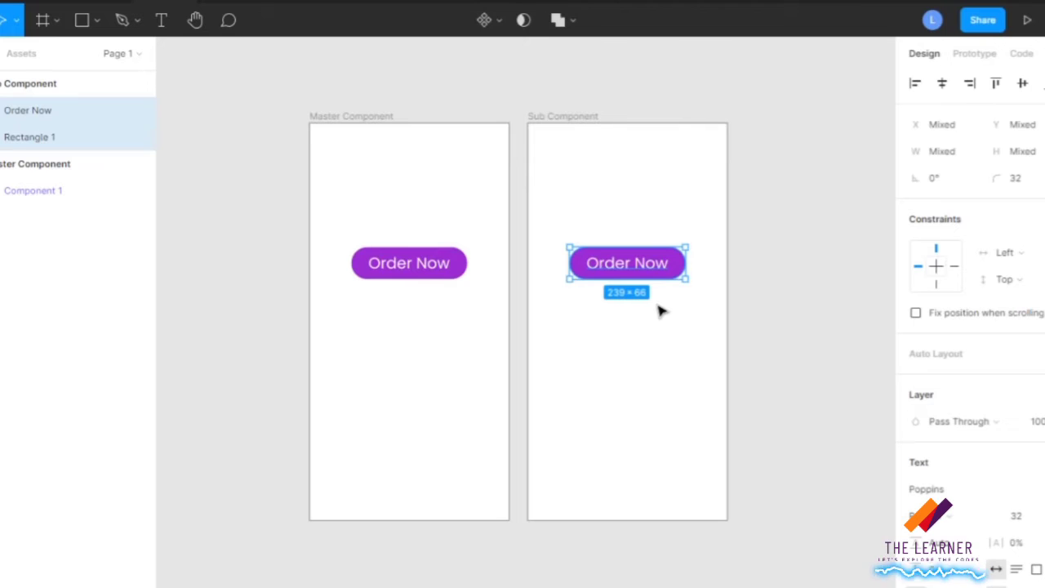
{"action": "key", "text": "Delete"}
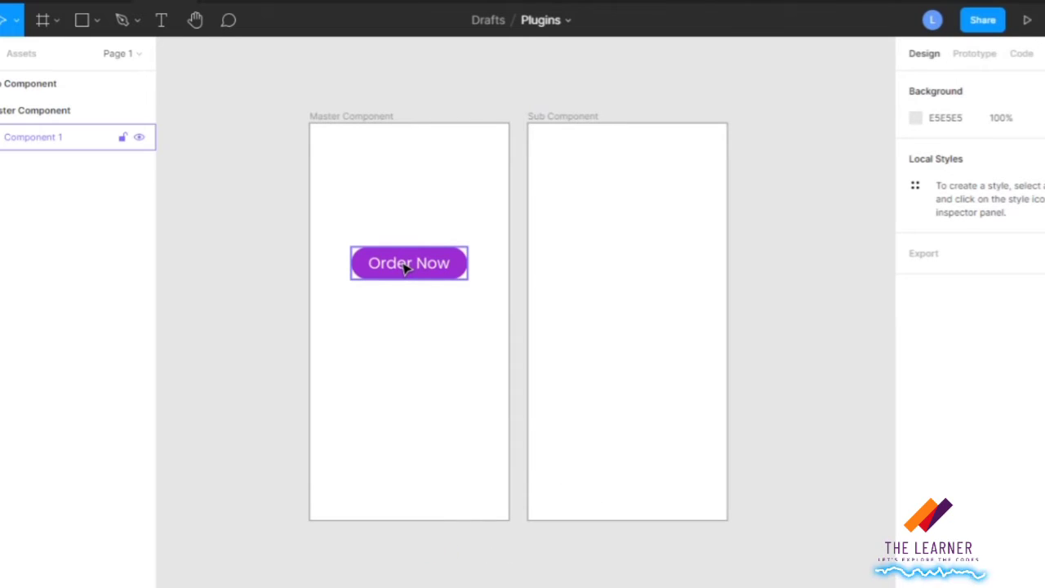
Copy the Order Now component into the Sub Component frame as an instance and centre it horizontally.
{"action": "left_click_drag", "start_coordinate": [461, 266], "coordinate": [642, 264]}
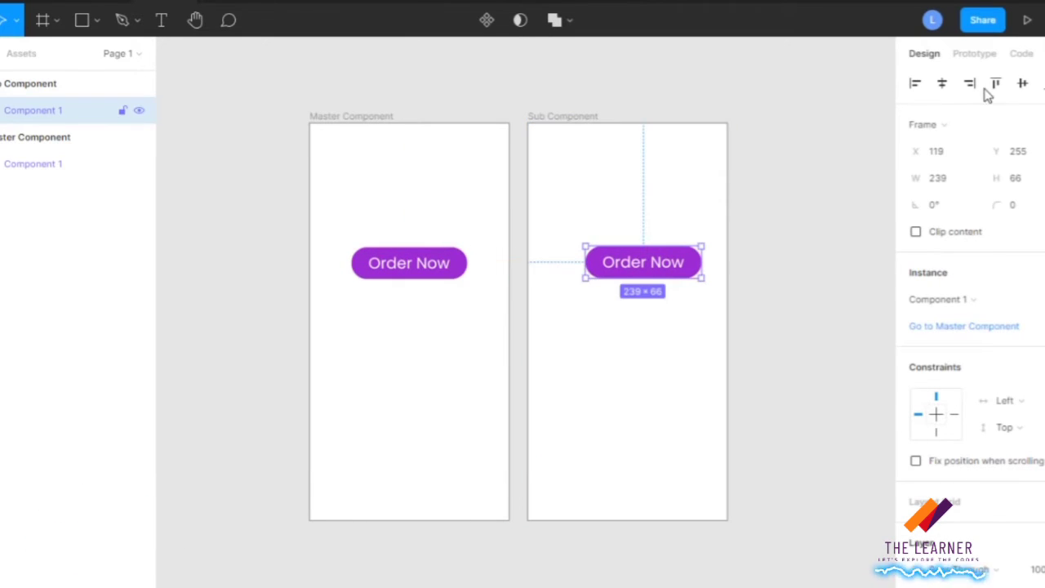
{"action": "left_click", "coordinate": [943, 84]}
{"action": "left_click", "coordinate": [390, 195]}
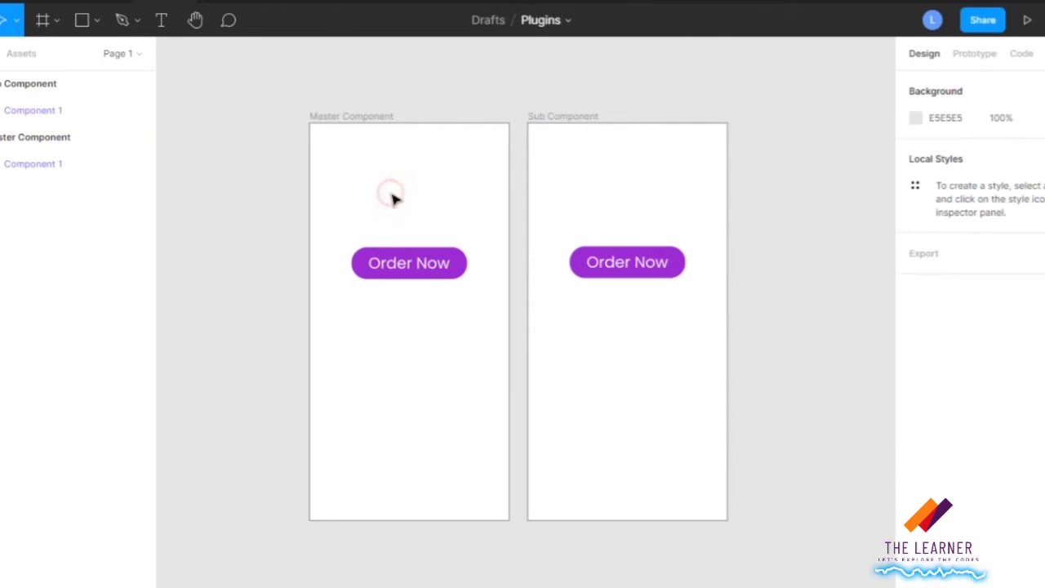
Widen the Order Now component in the Master Component frame to about 278.
{"action": "left_click", "coordinate": [463, 276]}
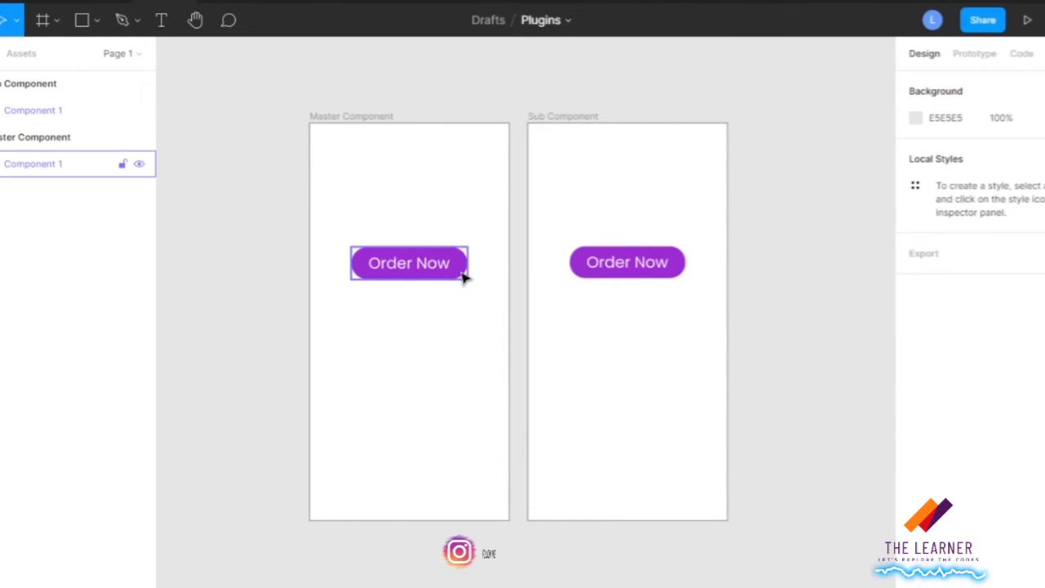
{"action": "left_click_drag", "start_coordinate": [463, 263], "coordinate": [486, 263]}
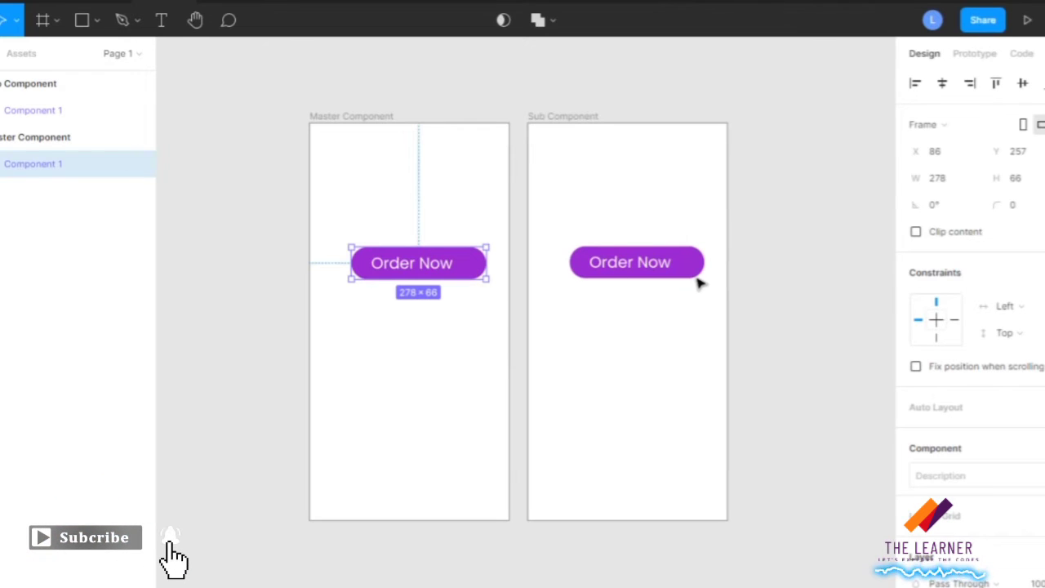
{"action": "left_click", "coordinate": [458, 302]}
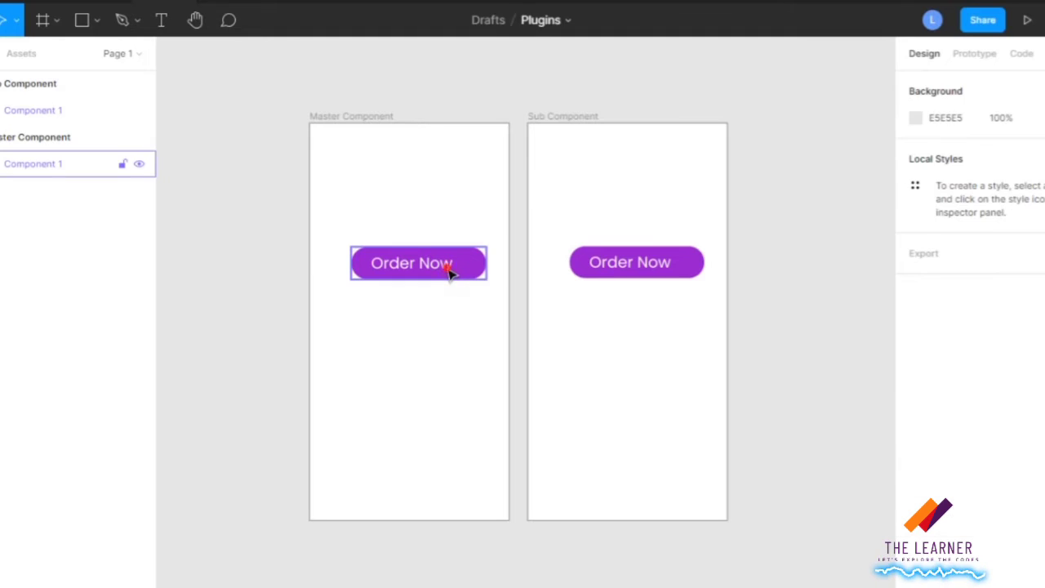
Shorten the master component's button label to "Order" and set its text box to auto width.
{"action": "left_click", "coordinate": [450, 272]}
{"action": "double_click", "coordinate": [450, 266]}
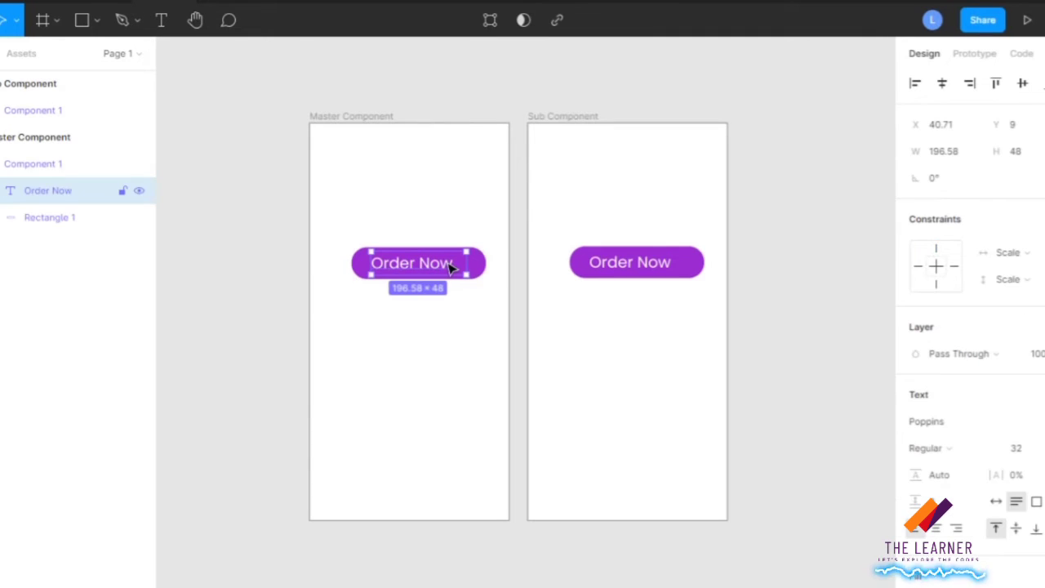
{"action": "double_click", "coordinate": [449, 264]}
{"action": "left_click", "coordinate": [451, 263]}
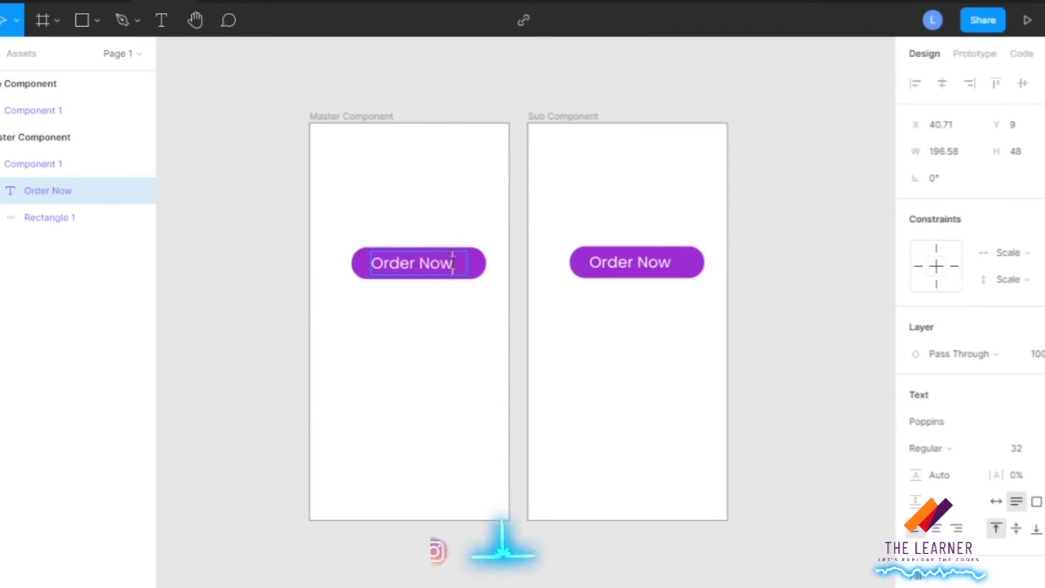
{"action": "key", "text": "BackSpace"}
{"action": "key", "text": "BackSpace"}
{"action": "key", "text": "BackSpace"}
{"action": "key", "text": "BackSpace"}
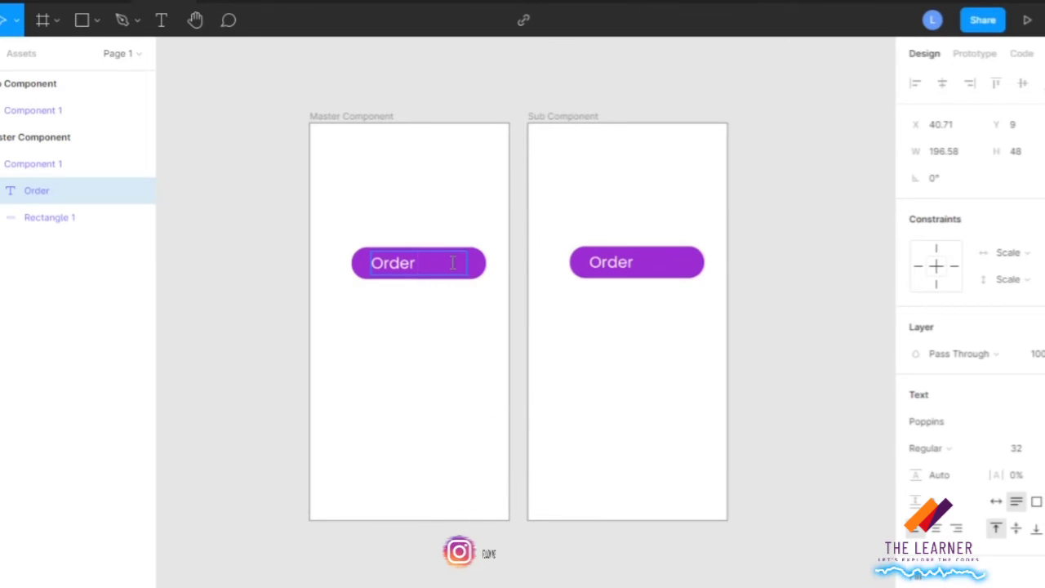
{"action": "left_click", "coordinate": [997, 501]}
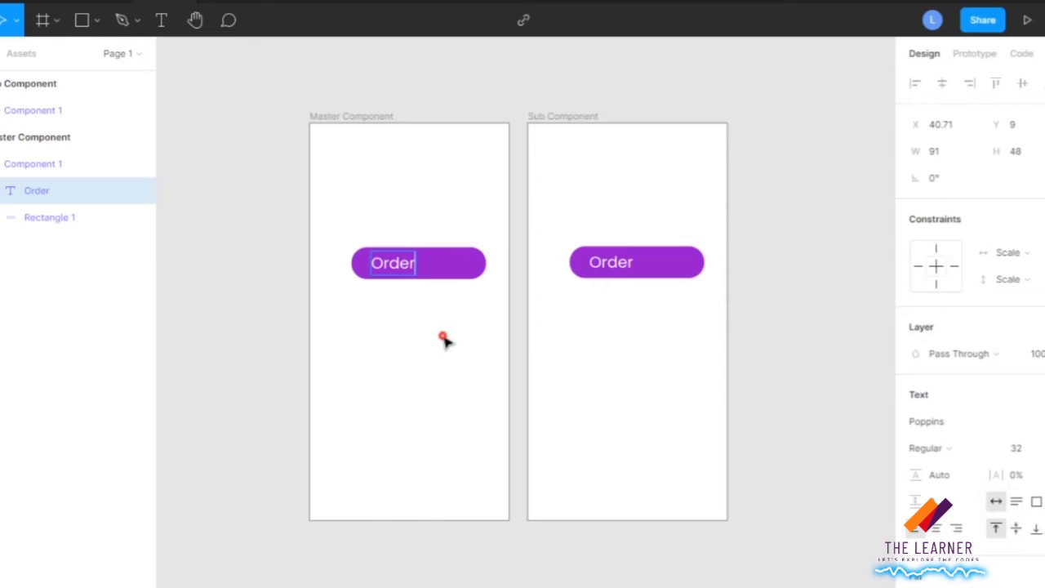
{"action": "key", "text": "Escape"}
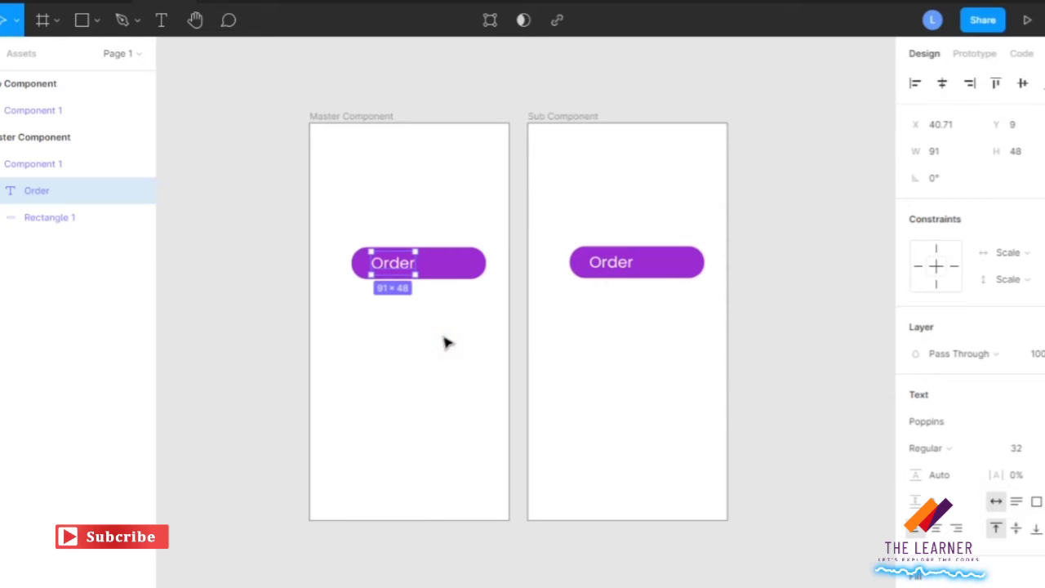
Narrow the button instance in the Sub Component frame to about 262 wide and turn it into its own component.
{"action": "left_click", "coordinate": [704, 274]}
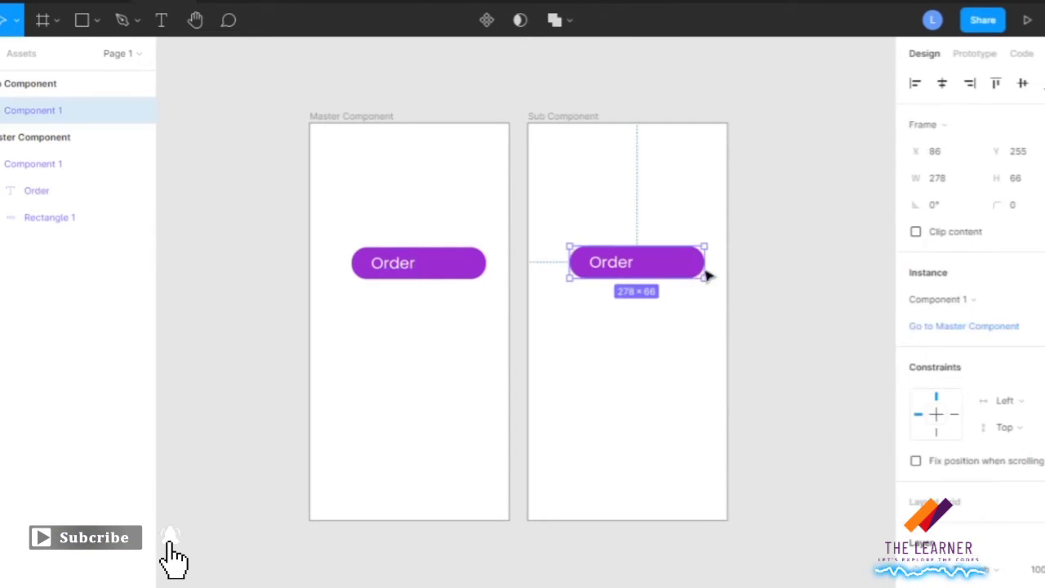
{"action": "mouse_move", "coordinate": [703, 269]}
{"action": "left_mouse_down"}
{"action": "mouse_move", "coordinate": [724, 269]}
{"action": "mouse_move", "coordinate": [697, 268]}
{"action": "left_mouse_up"}
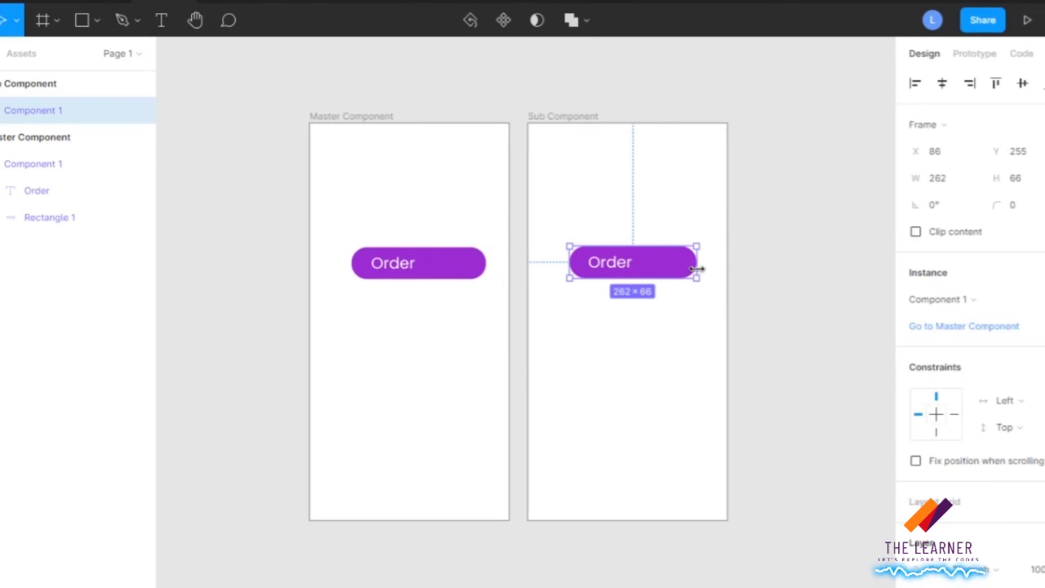
{"action": "left_click", "coordinate": [449, 264]}
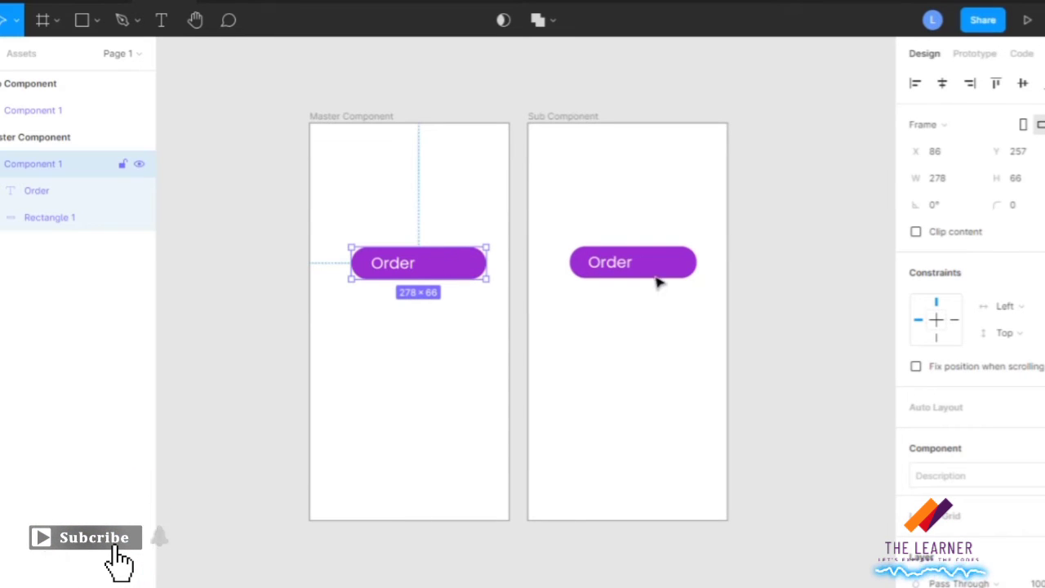
{"action": "left_click", "coordinate": [690, 273]}
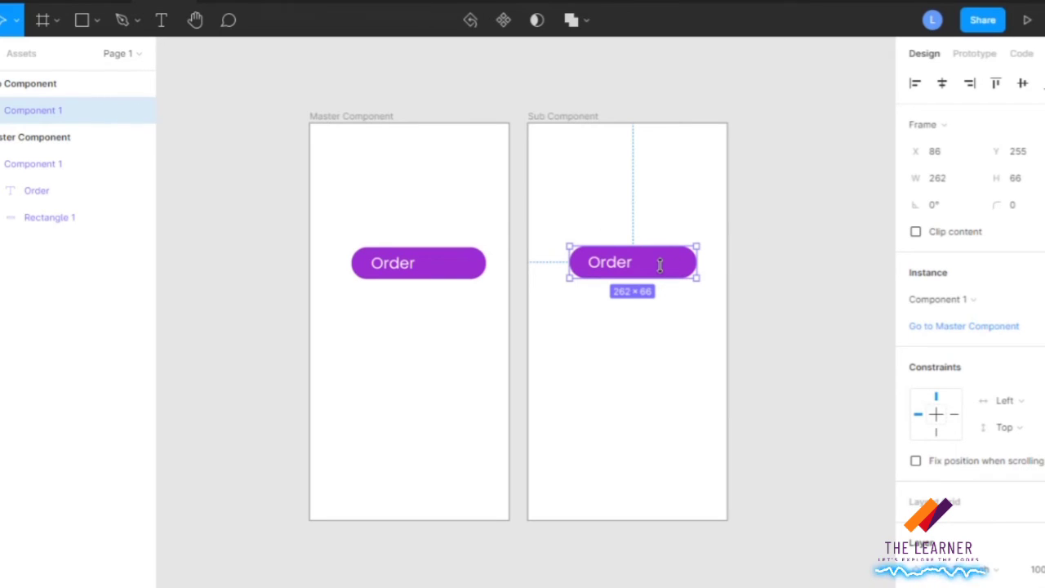
{"action": "left_click", "coordinate": [503, 22]}
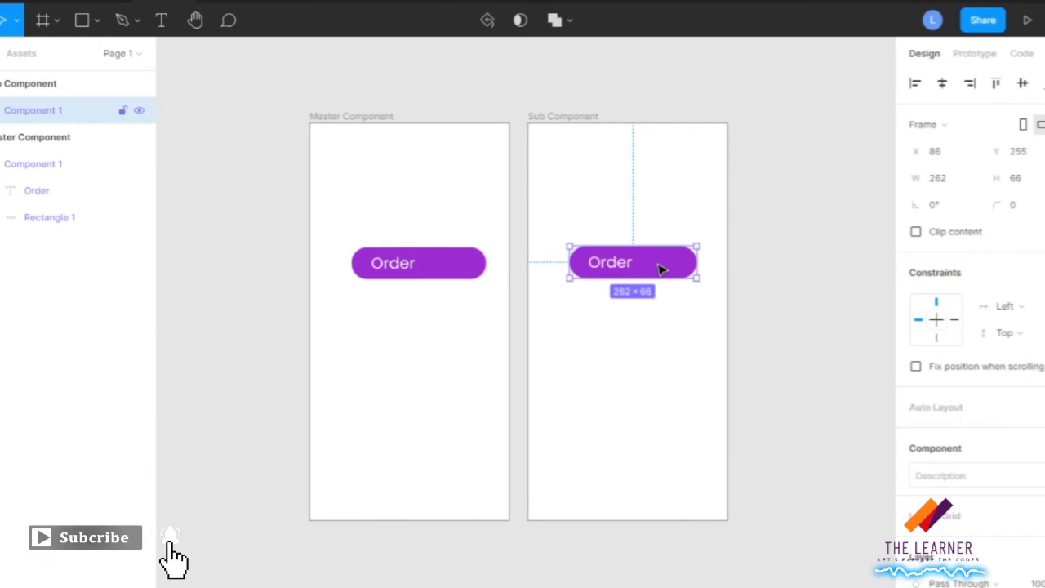
Place two instances of the Sub Component frame's button stacked below it, with roughly equal vertical gaps.
{"action": "left_click_drag", "start_coordinate": [658, 284], "coordinate": [657, 340]}
{"action": "left_click", "coordinate": [660, 262]}
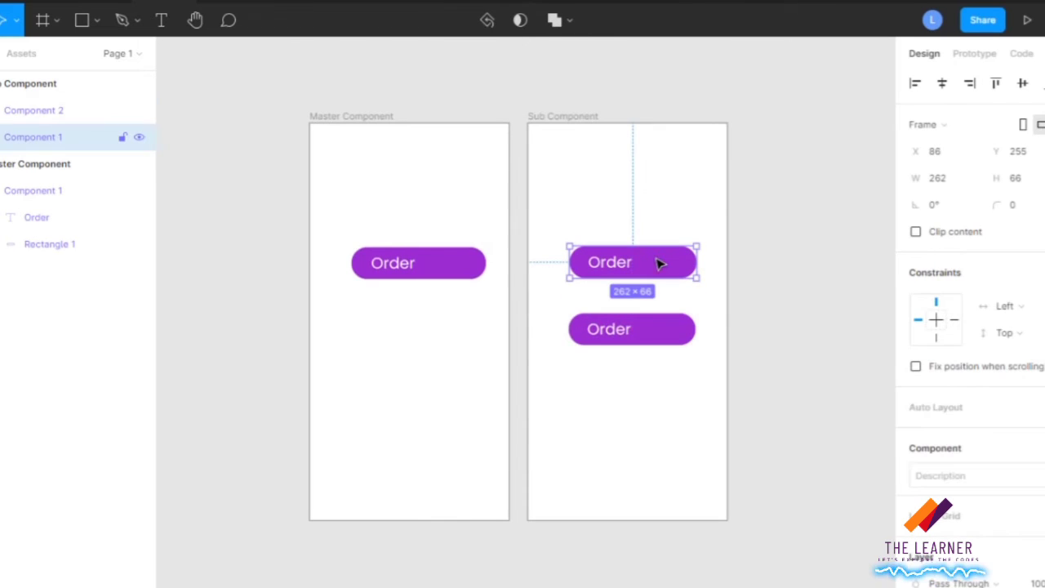
{"action": "left_click_drag", "start_coordinate": [658, 333], "coordinate": [664, 413]}
{"action": "left_click", "coordinate": [464, 338]}
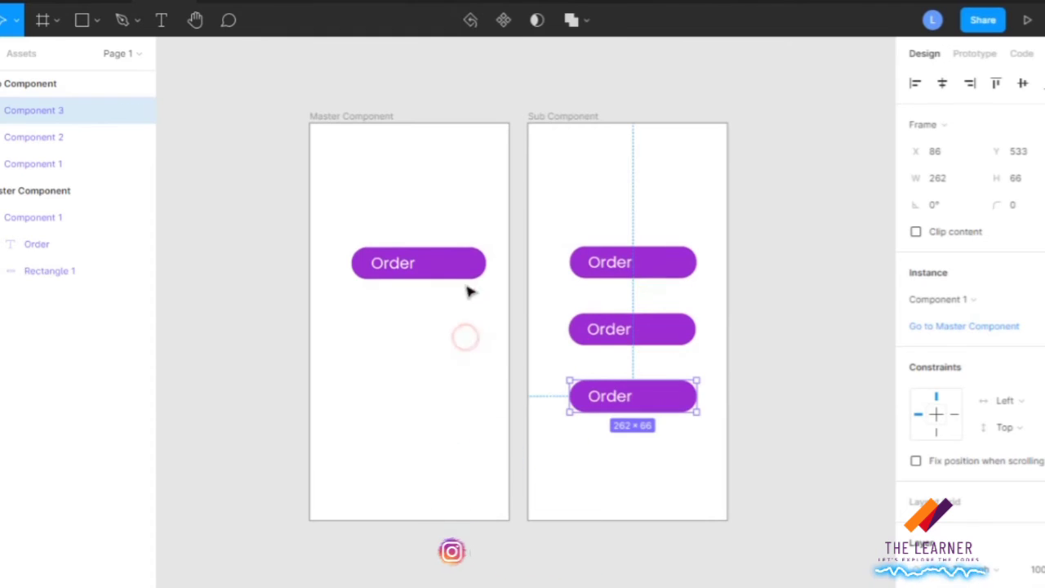
Widen the Order component in the Master Component frame until it almost reaches the frame's edge.
{"action": "left_click", "coordinate": [480, 272]}
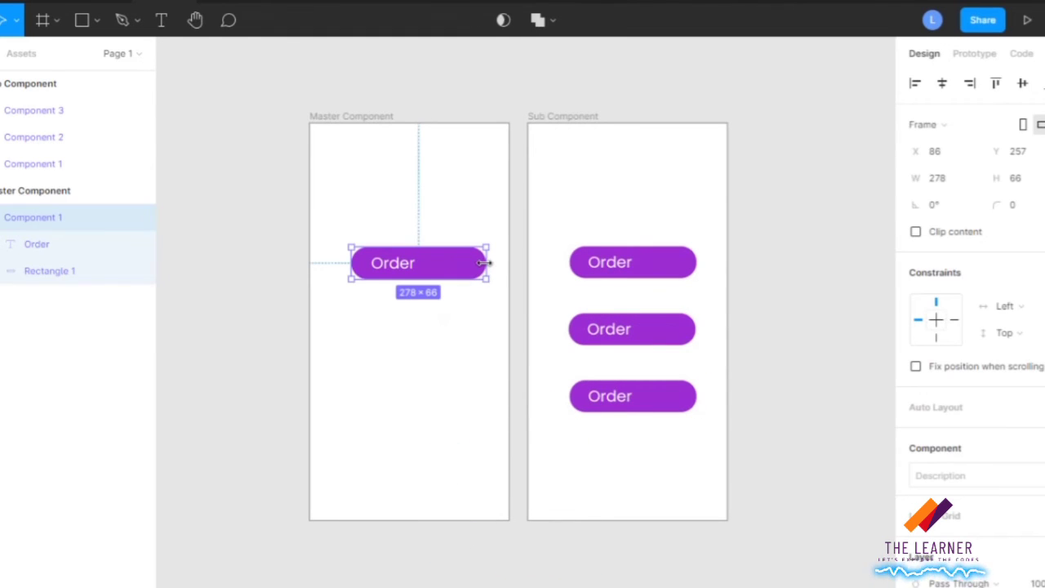
{"action": "left_click_drag", "start_coordinate": [484, 263], "coordinate": [506, 327]}
{"action": "left_click", "coordinate": [506, 327]}
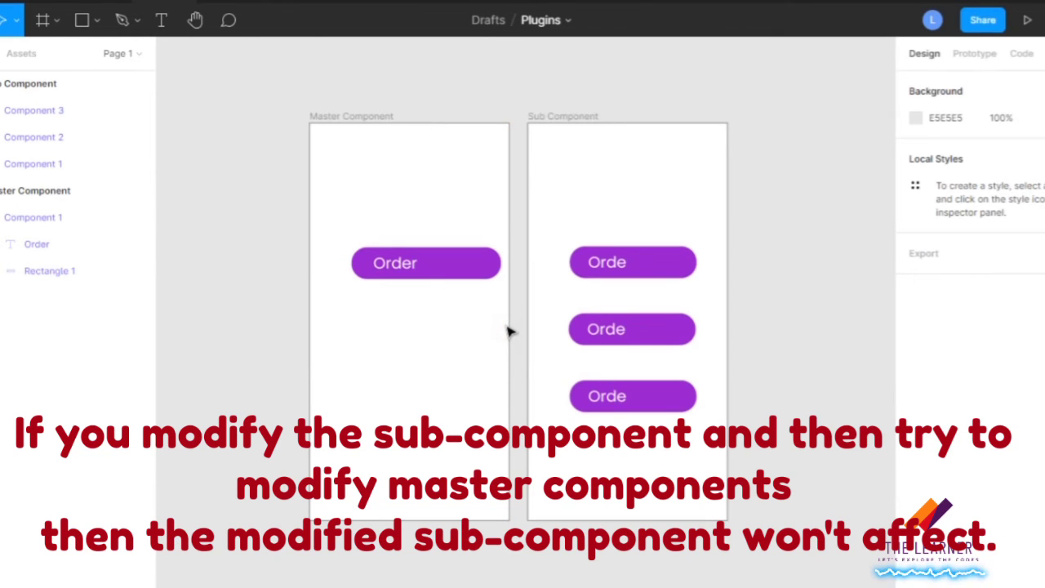
Widen the uppermost Order component in the Sub Component frame to about 285.
{"action": "left_click", "coordinate": [688, 272]}
{"action": "mouse_move", "coordinate": [696, 263]}
{"action": "left_mouse_down"}
{"action": "mouse_move", "coordinate": [720, 266]}
{"action": "mouse_move", "coordinate": [690, 266]}
{"action": "mouse_move", "coordinate": [707, 268]}
{"action": "left_mouse_up"}
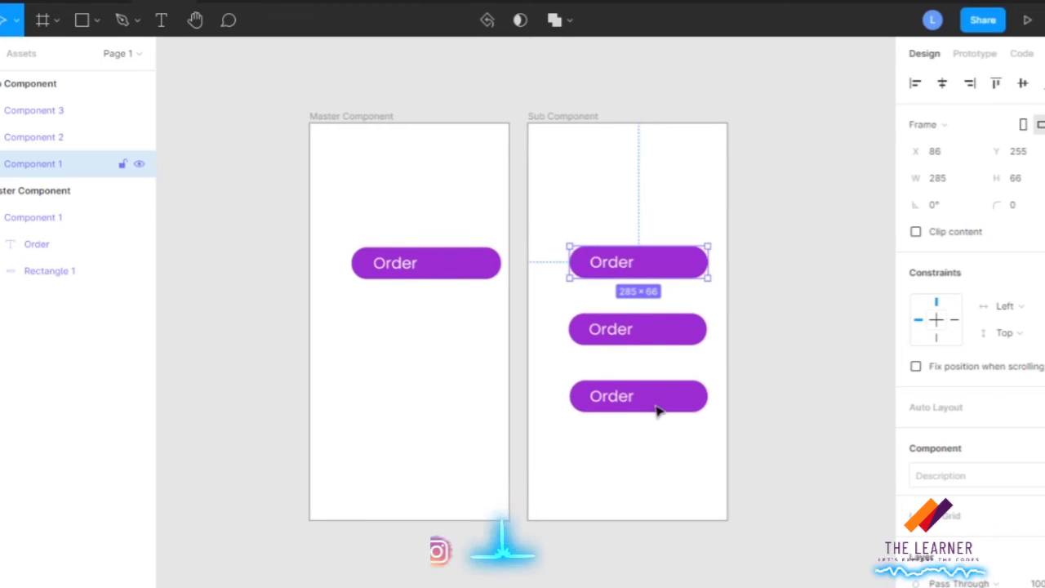
{"action": "left_click", "coordinate": [693, 332]}
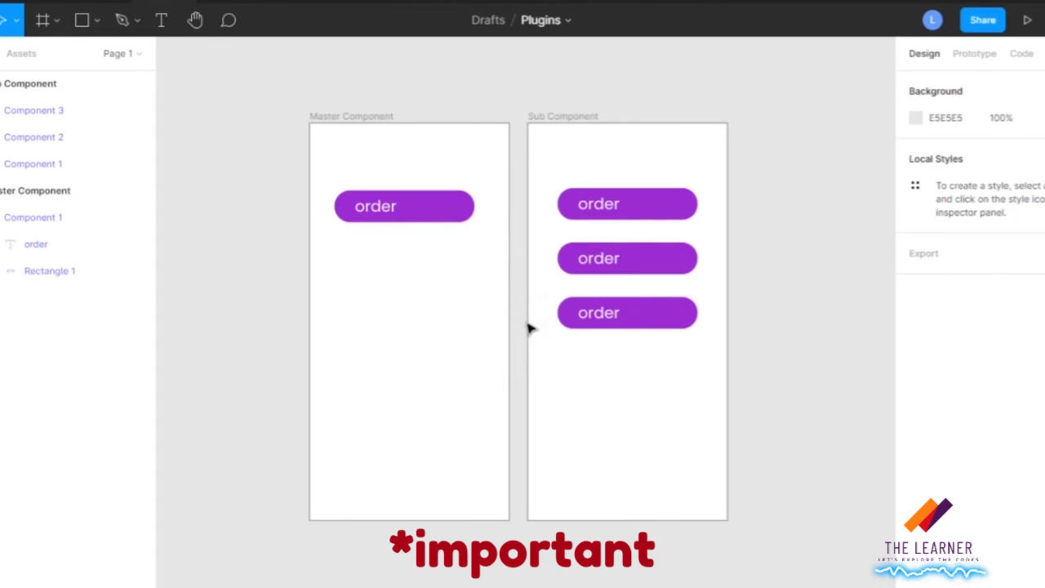
Widen the Order component in the Master Component frame to about 306.
{"action": "left_click", "coordinate": [441, 207]}
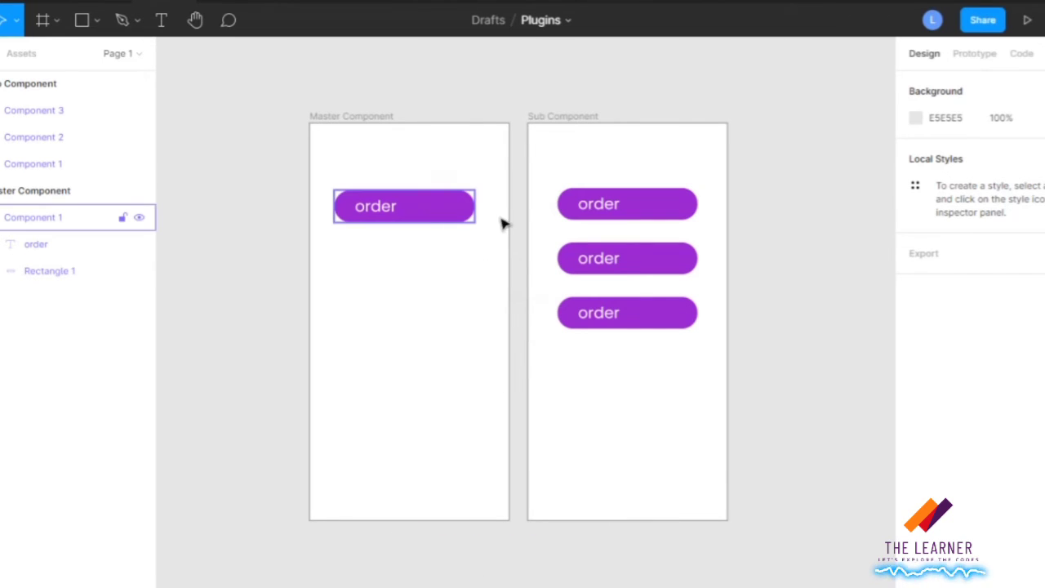
{"action": "left_click", "coordinate": [474, 213]}
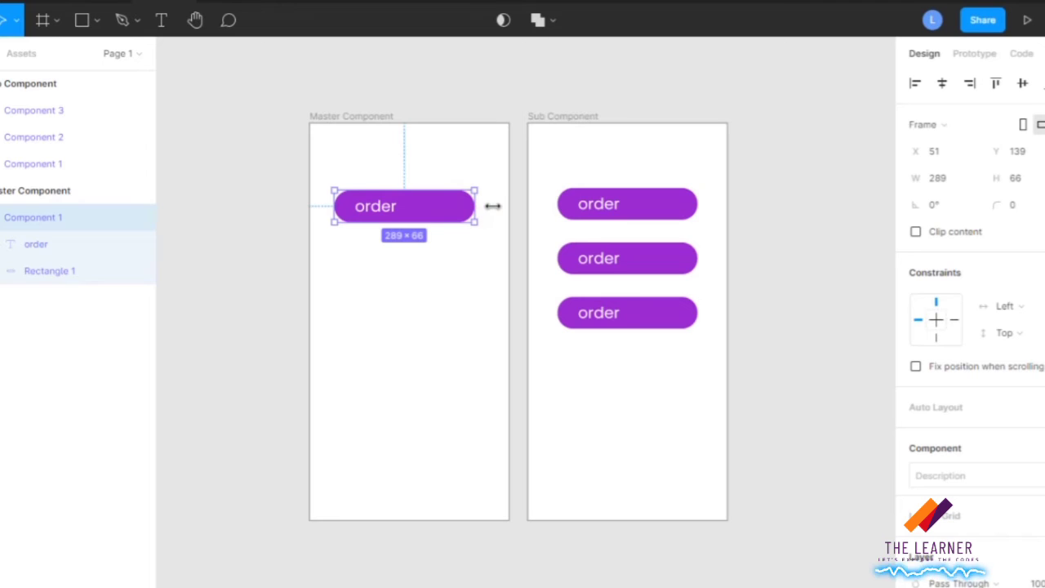
{"action": "left_click_drag", "start_coordinate": [493, 206], "coordinate": [484, 206]}
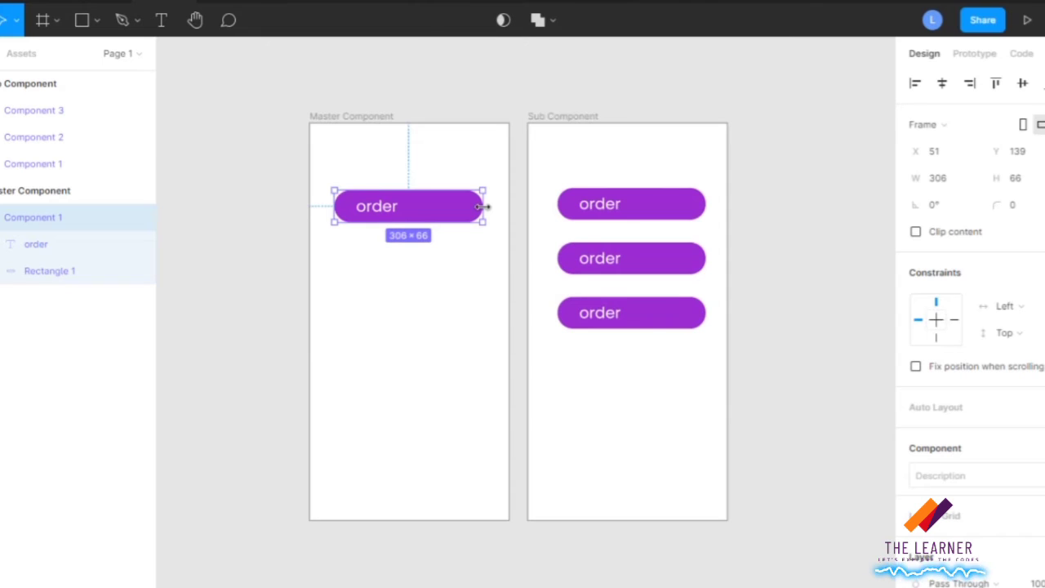
{"action": "left_click", "coordinate": [604, 383]}
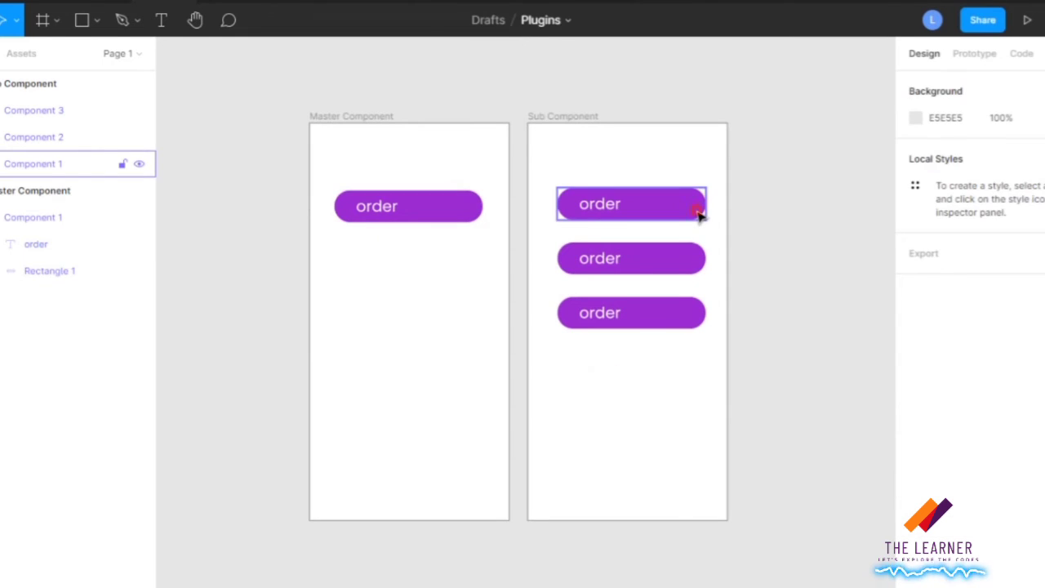
Widen the uppermost Order instance in the Sub Component frame to about 339, close to the frame's edge.
{"action": "left_click", "coordinate": [699, 213]}
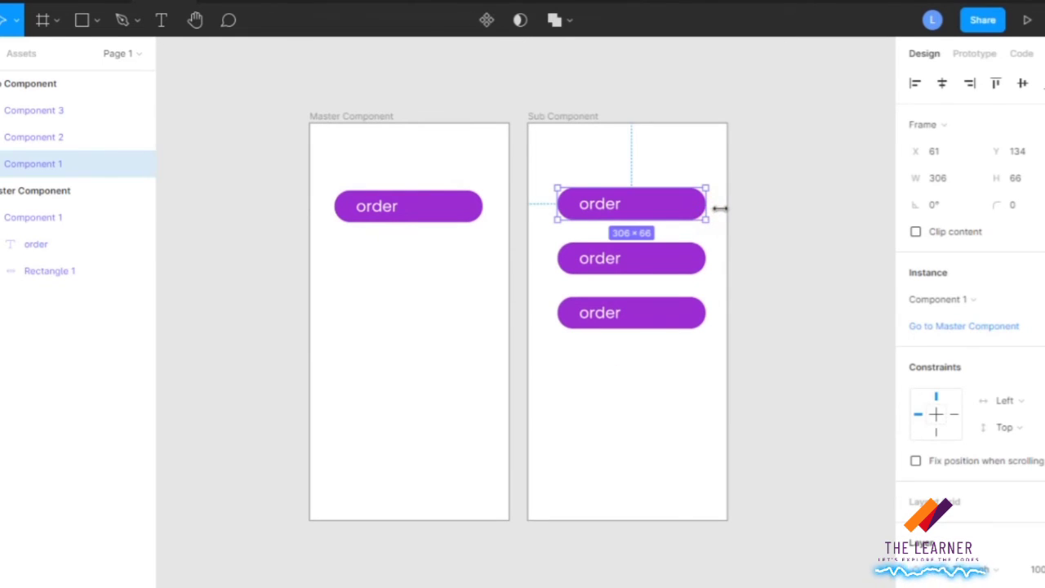
{"action": "left_click_drag", "start_coordinate": [719, 209], "coordinate": [723, 207]}
{"action": "left_click", "coordinate": [426, 282]}
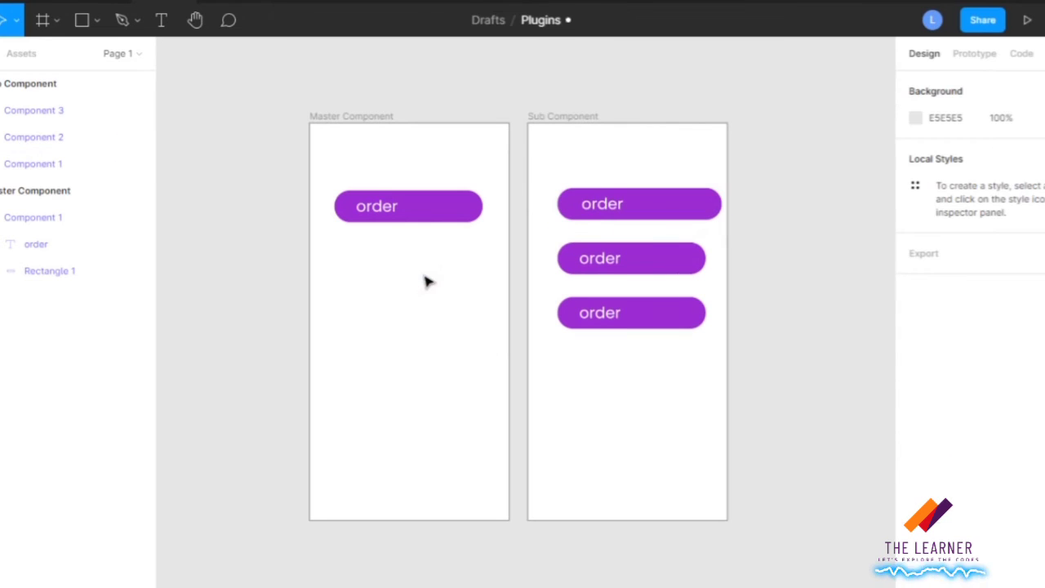
Widen the Order component in the Master Component frame to about 318 and check its size against the uppermost instance.
{"action": "left_click", "coordinate": [462, 217]}
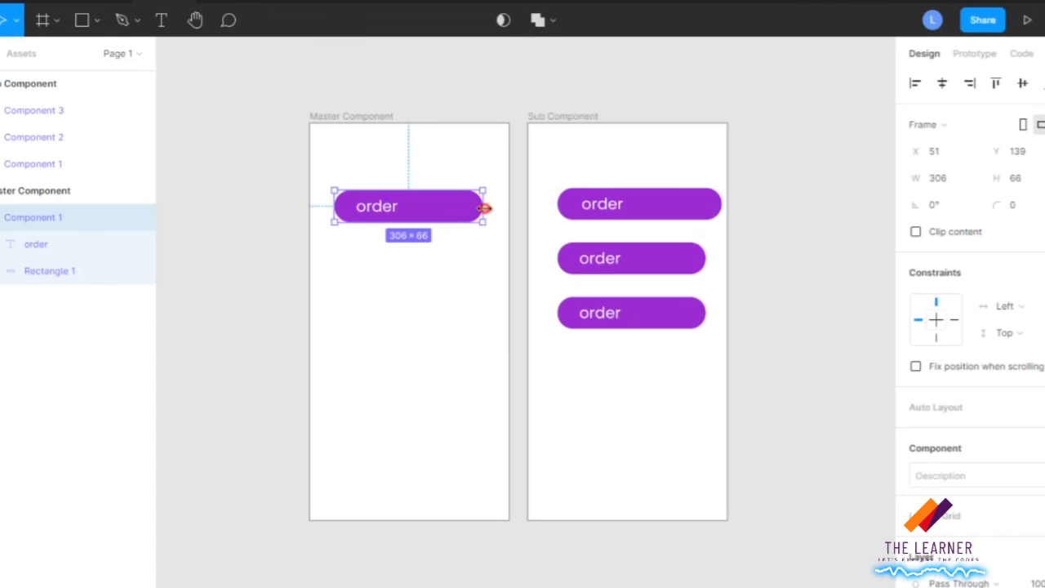
{"action": "mouse_move", "coordinate": [484, 209]}
{"action": "left_mouse_down"}
{"action": "mouse_move", "coordinate": [499, 209]}
{"action": "mouse_move", "coordinate": [488, 209]}
{"action": "left_mouse_up"}
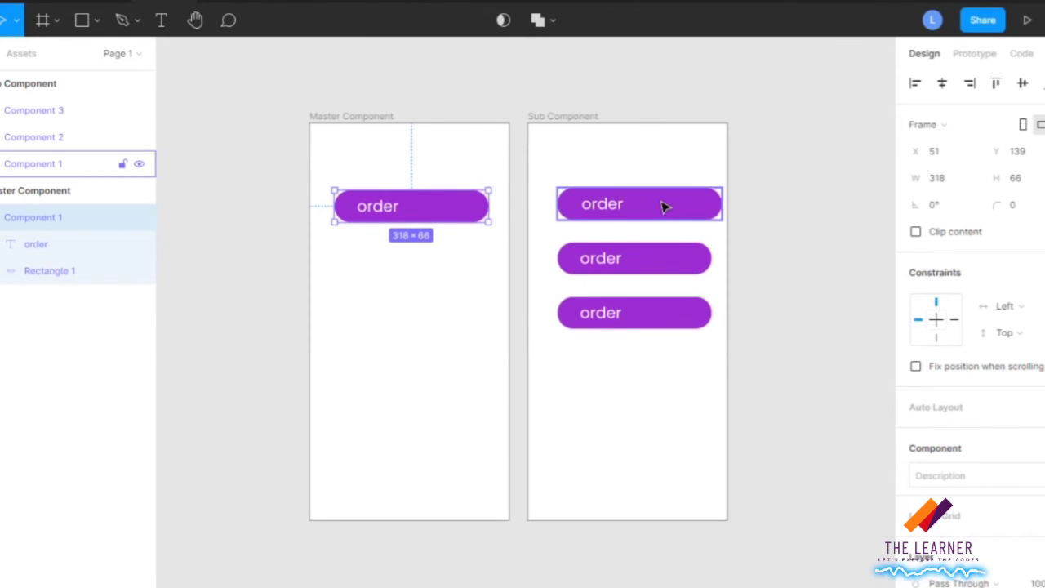
{"action": "left_click", "coordinate": [665, 207]}
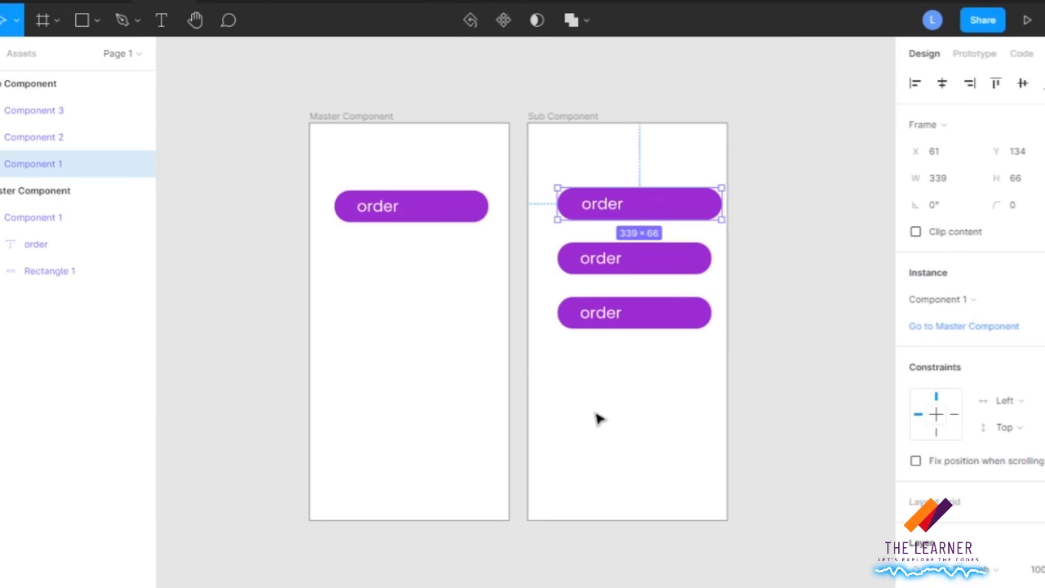
{"action": "left_click", "coordinate": [455, 211]}
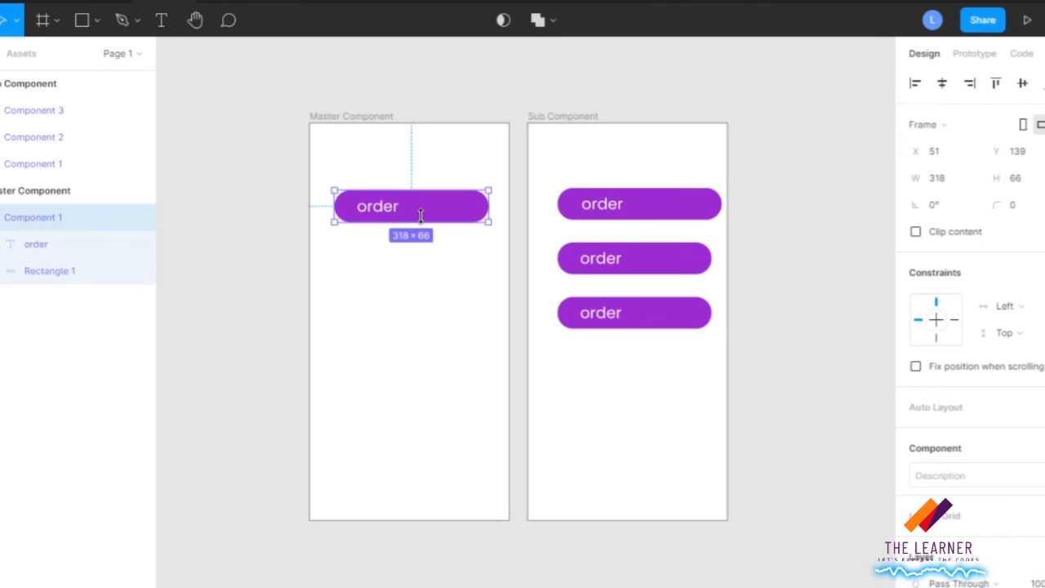
Narrow the middle Order instance in the Sub Component frame to about 232.
{"action": "left_click", "coordinate": [706, 266]}
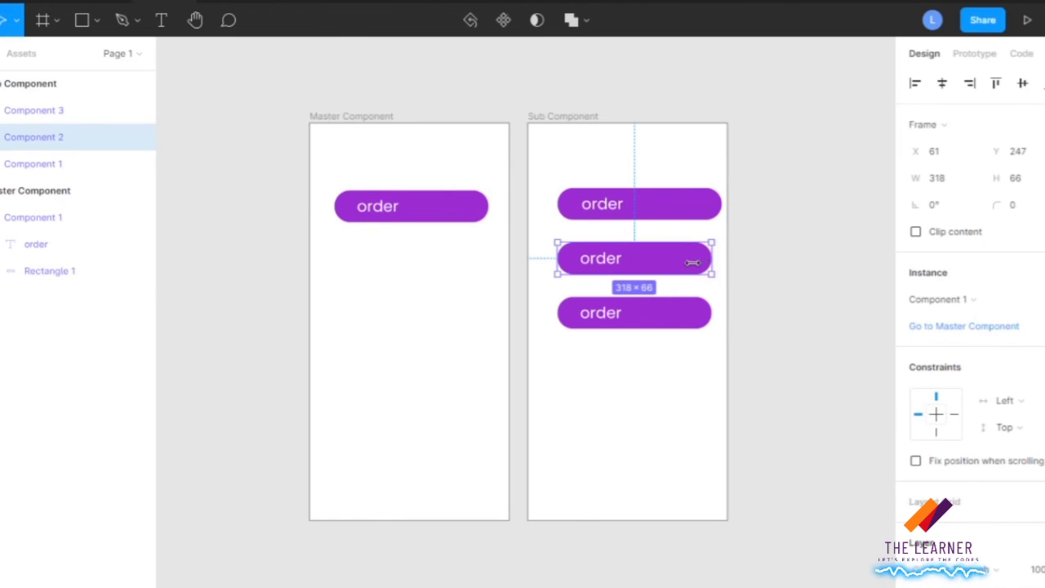
{"action": "left_click_drag", "start_coordinate": [692, 262], "coordinate": [669, 264]}
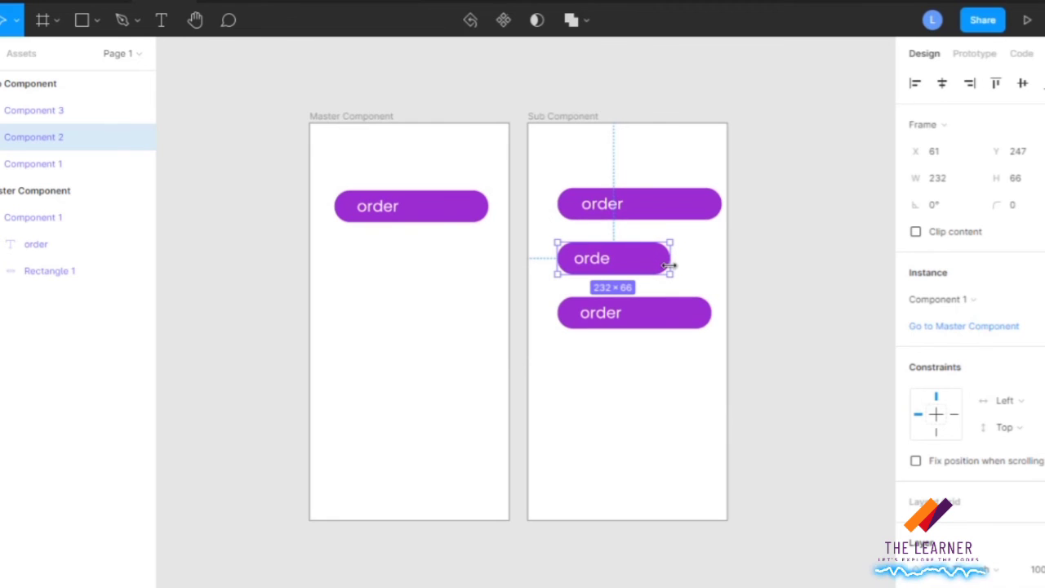
Try widening the Order component in the Master Component frame, undo the change, and select the lowest instance in the Sub Component frame.
{"action": "left_click", "coordinate": [461, 219]}
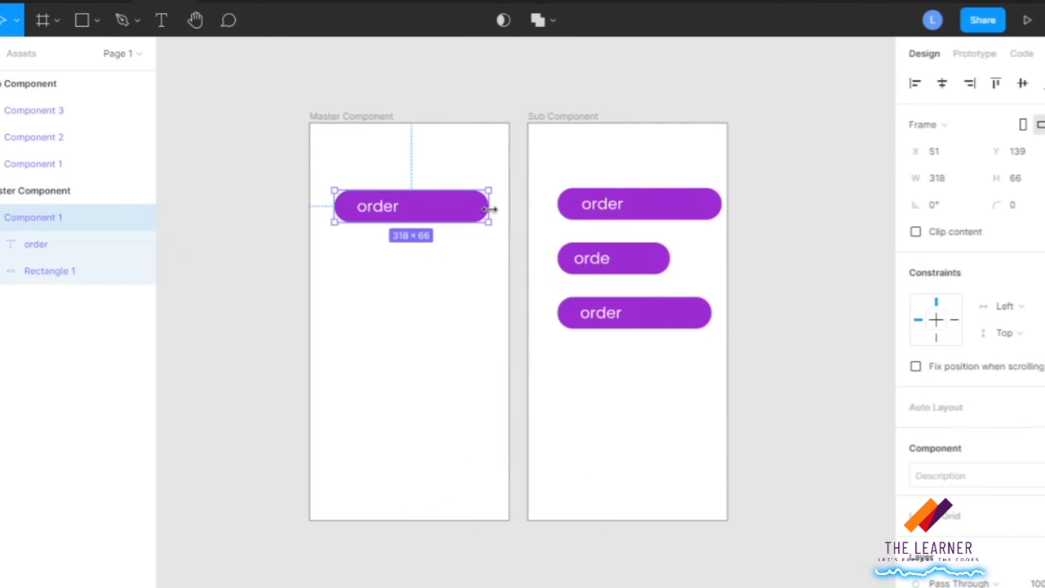
{"action": "left_click_drag", "start_coordinate": [490, 209], "coordinate": [506, 205]}
{"action": "key", "text": "ctrl+z"}
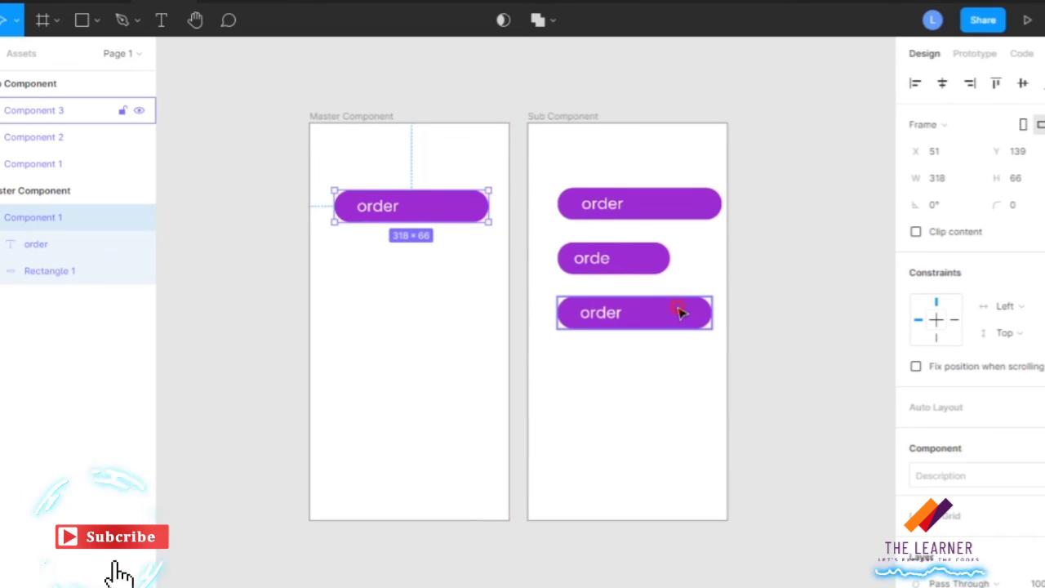
{"action": "left_click", "coordinate": [679, 310]}
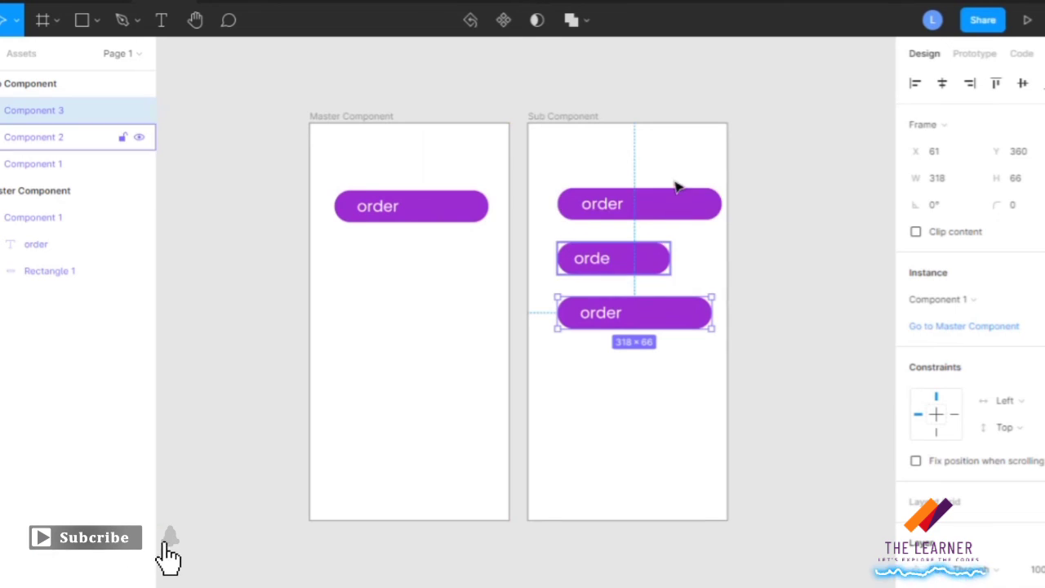